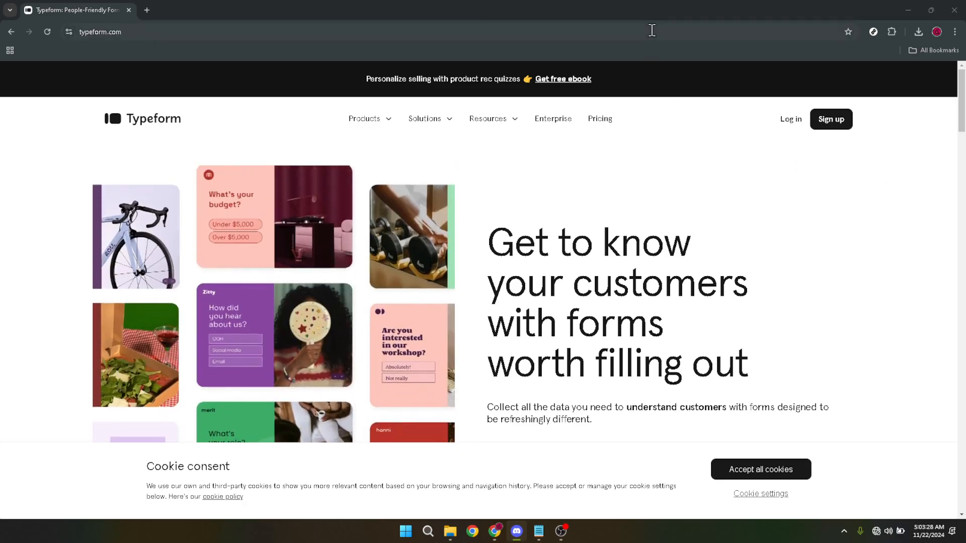
Log in by continuing with Google, using the first listed Google account.
click(651, 31)
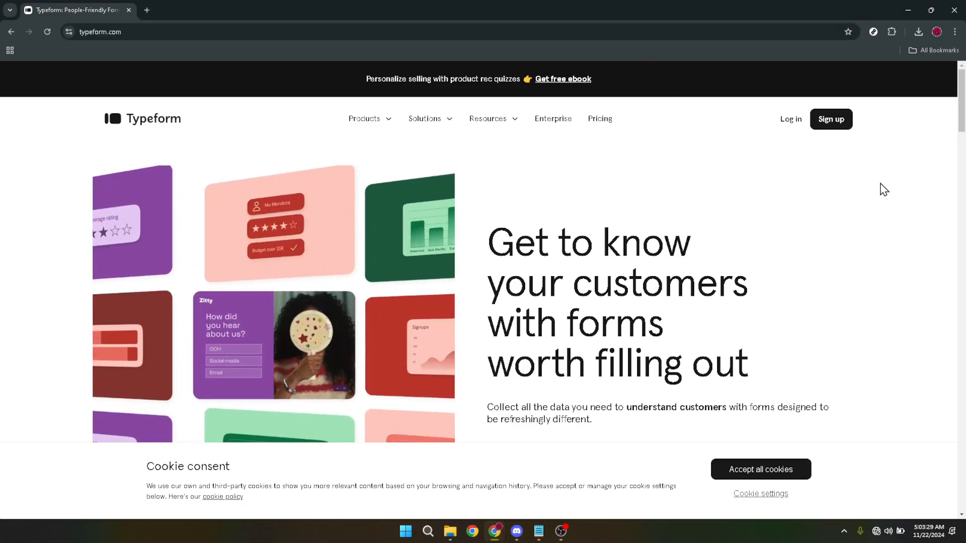
click(879, 188)
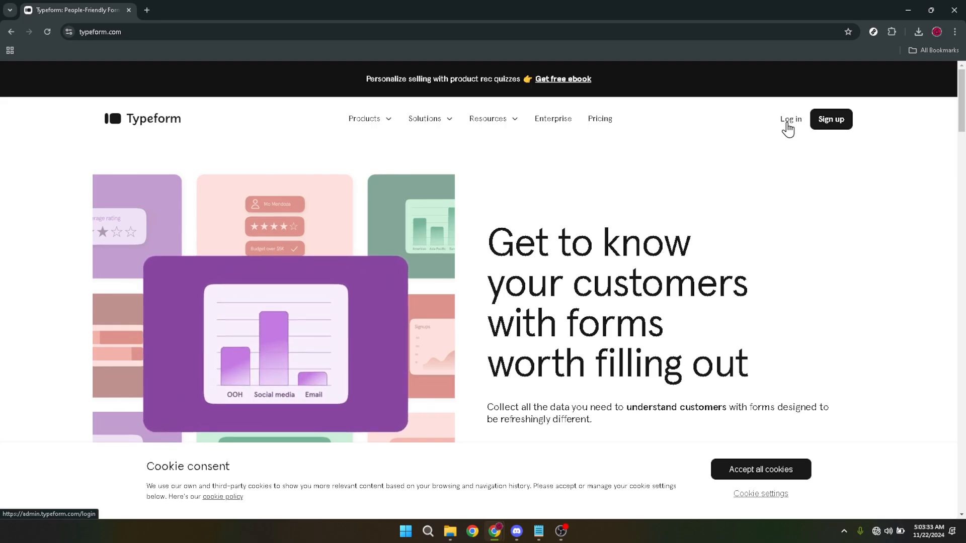
click(785, 123)
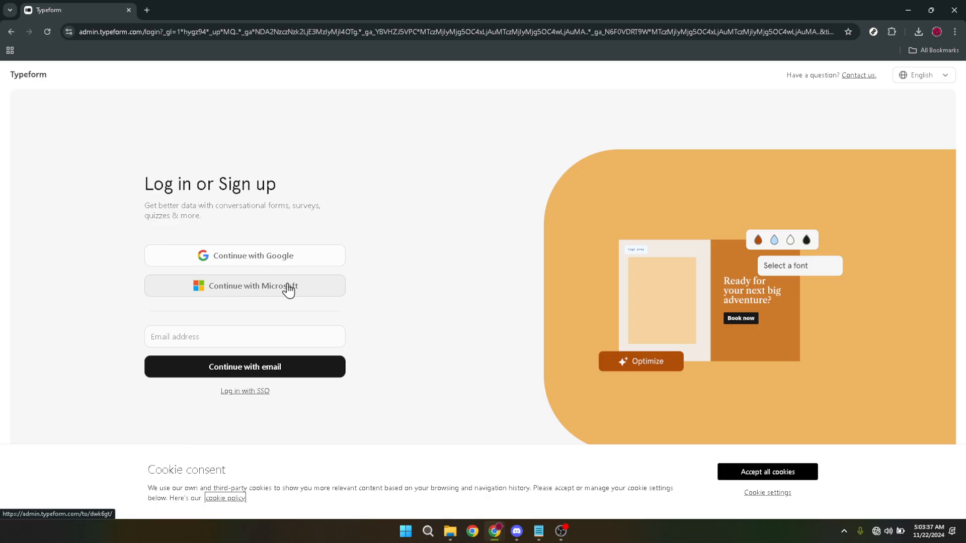
click(237, 266)
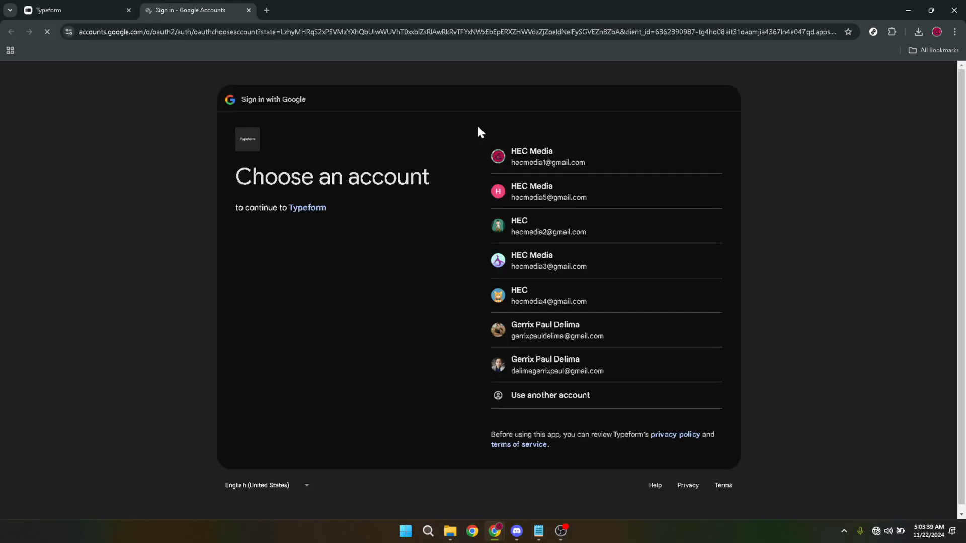
click(528, 152)
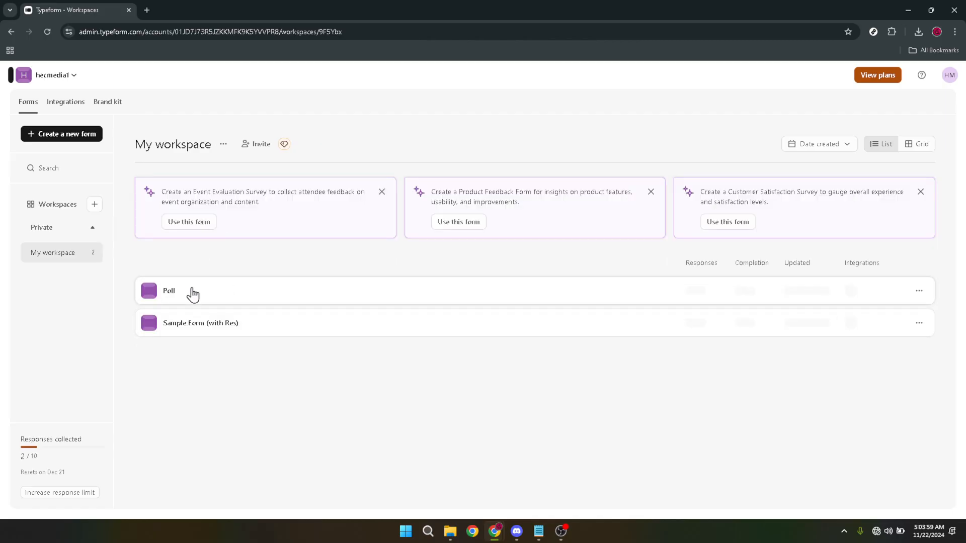
In the Poll form, add a Multiple Choice question reading "What day would be best to conduct a meeting?".
click(168, 300)
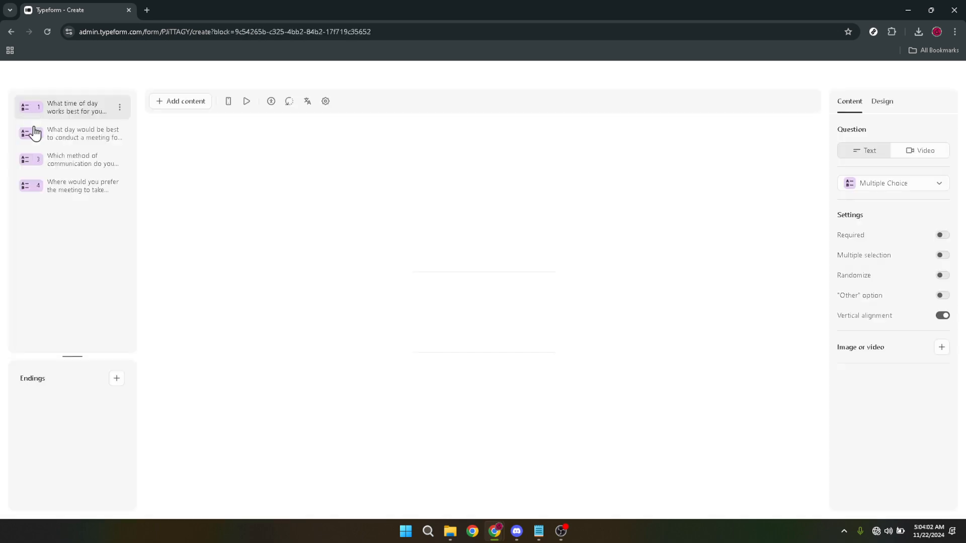
click(188, 104)
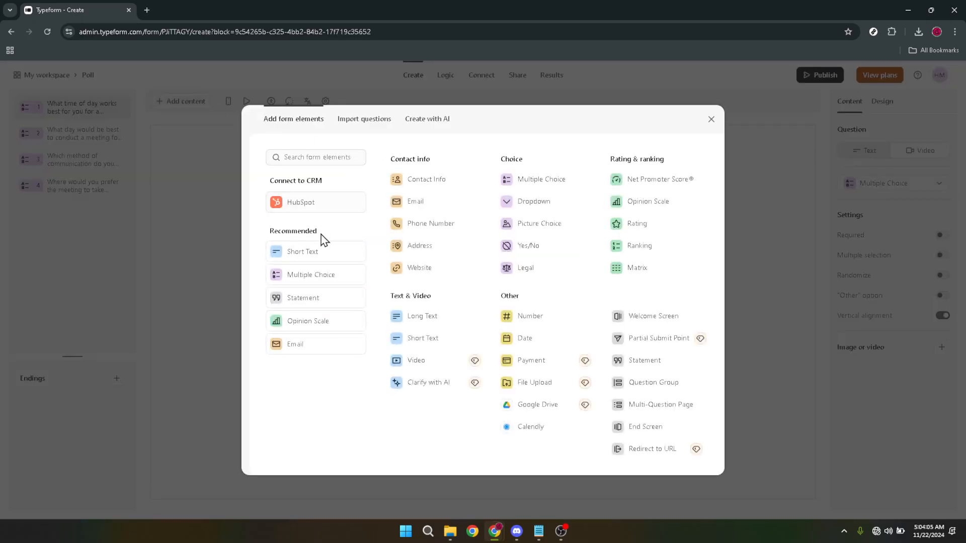
click(302, 279)
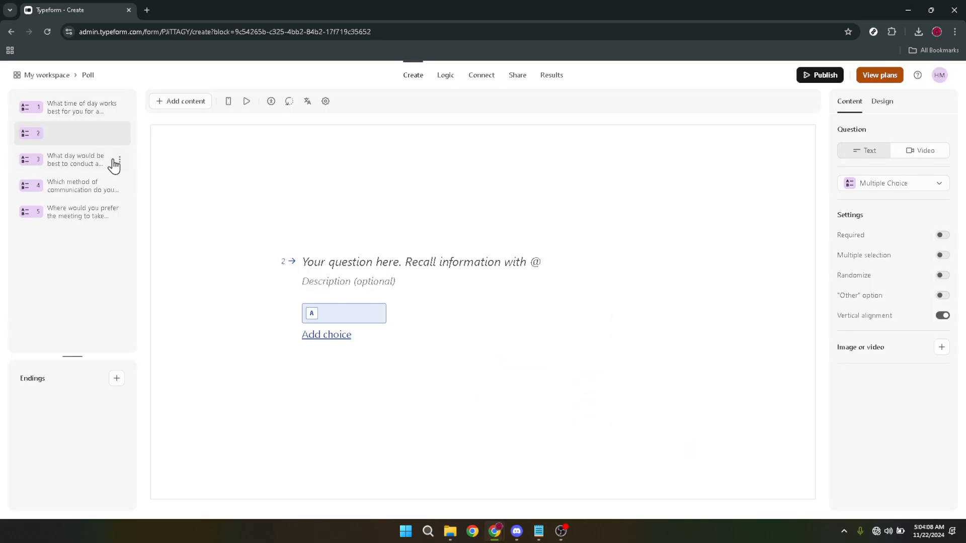
click(342, 265)
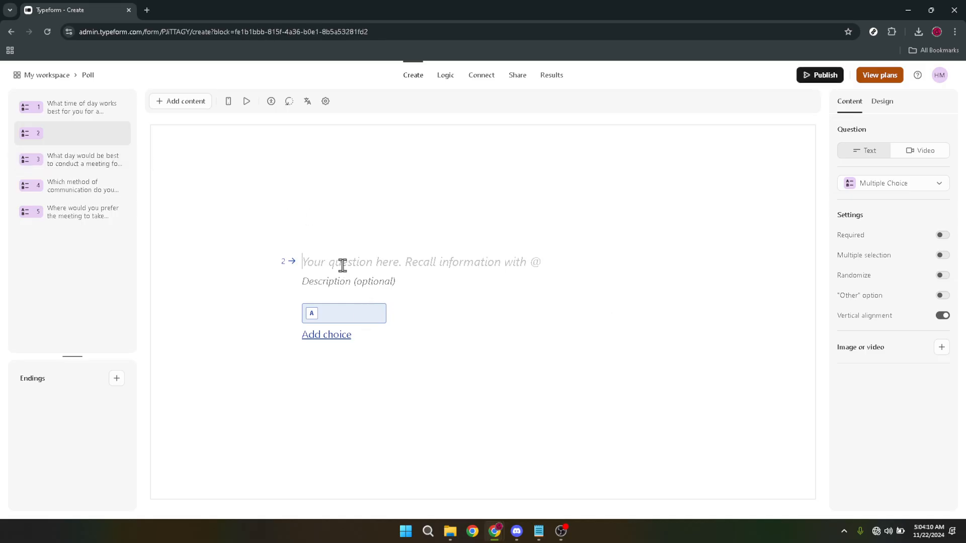
text(What )
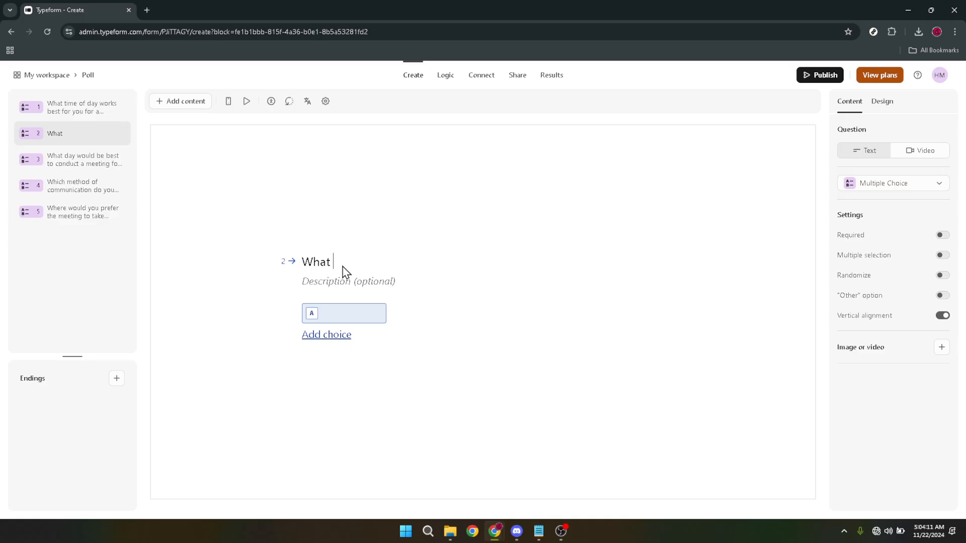
text(day would be best to d)
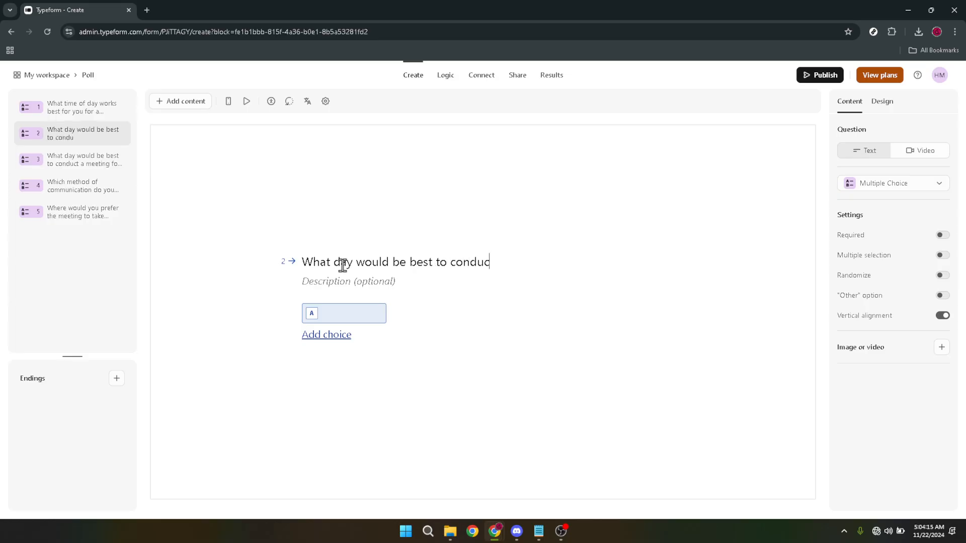
text(onduct a meeting?)
Enter Monday, Tuesday and Wednesday as the first three answer choices of the new meeting-day question.
click(347, 311)
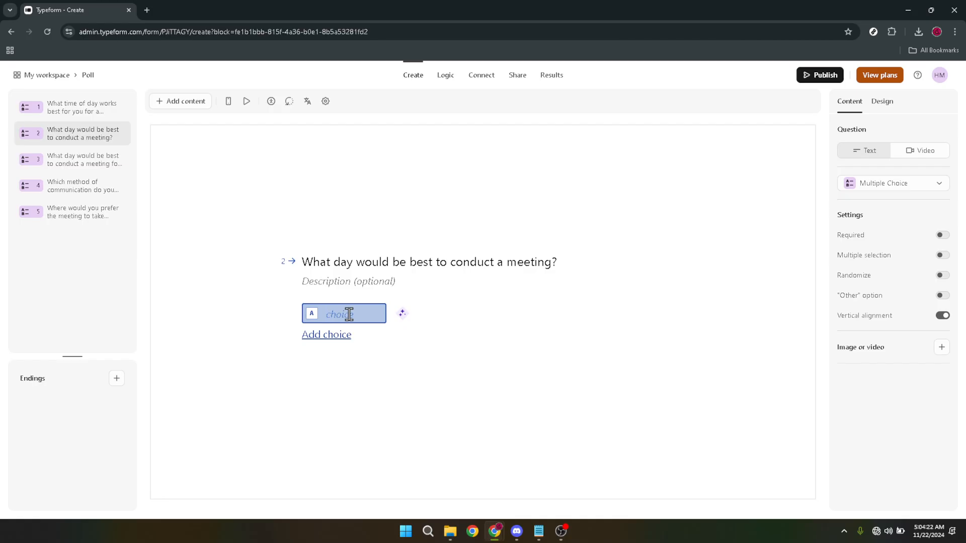
text(Monday)
key(Return)
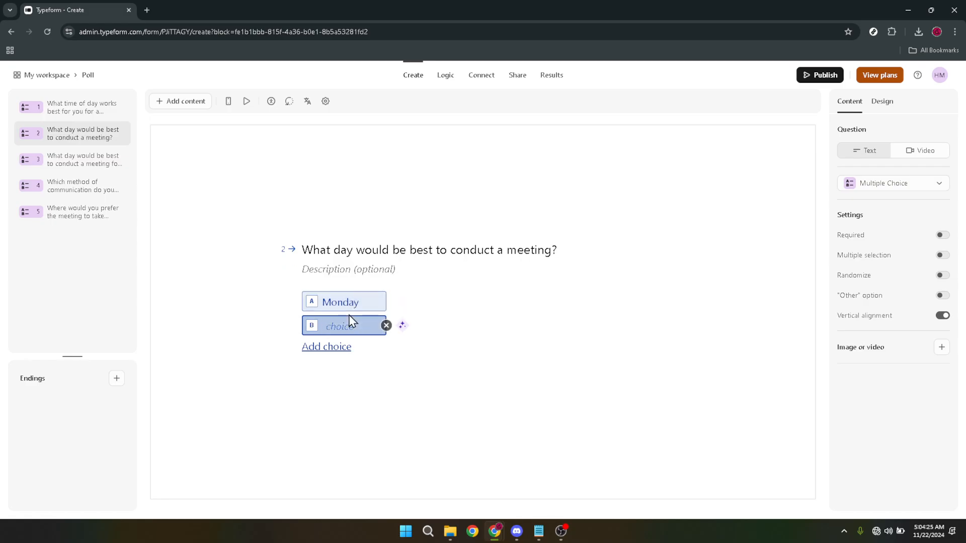
text(Tuesday)
key(Return)
text(We)
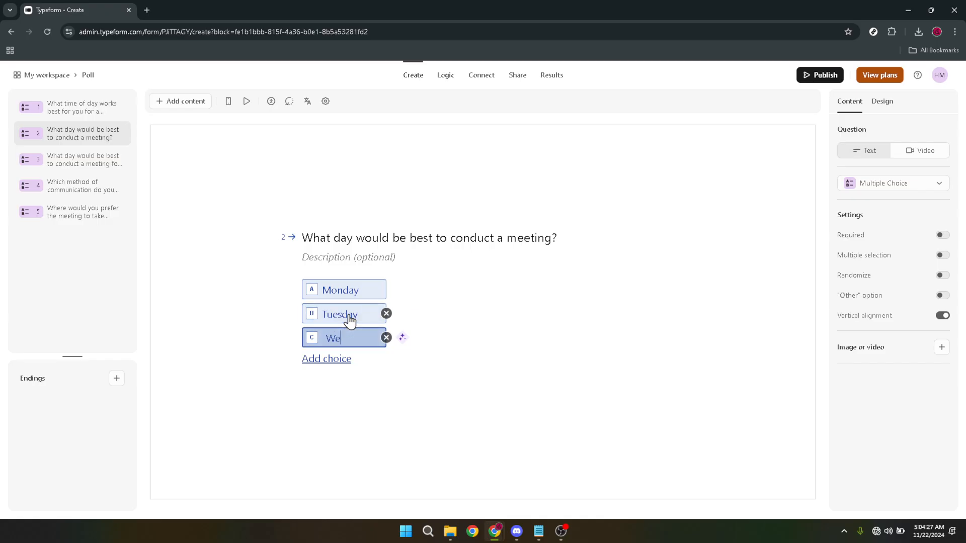
text(dnesda)
text(t)
Add Thursday, Friday, Saturday and Sunday as further answer choices of the meeting-day question.
click(333, 360)
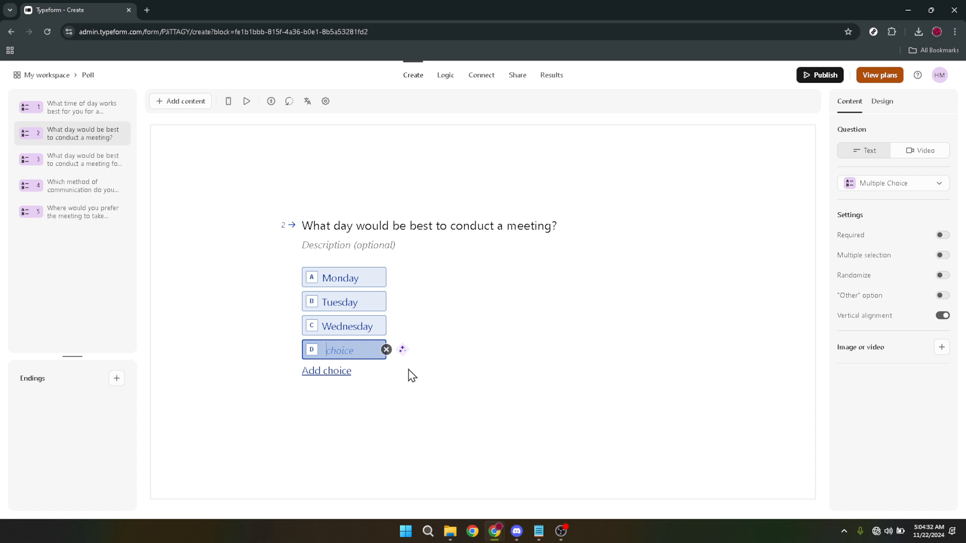
text(Thursday)
click(336, 374)
text(Friday)
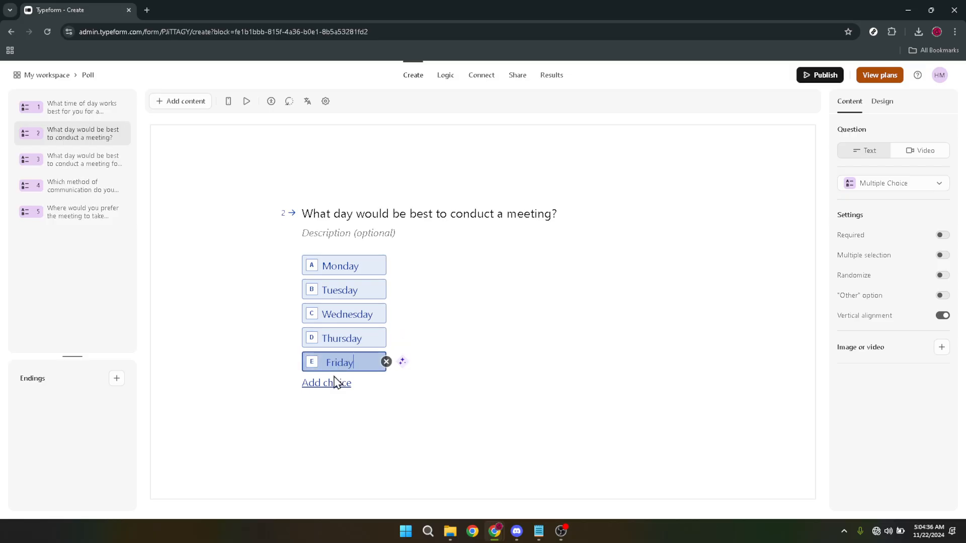
click(331, 386)
text(Saturday)
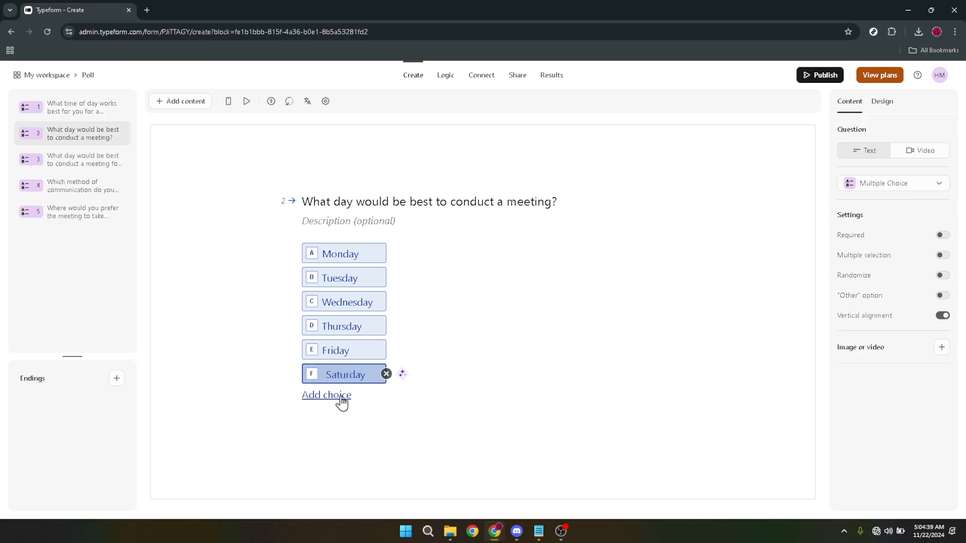
click(340, 397)
text(Su)
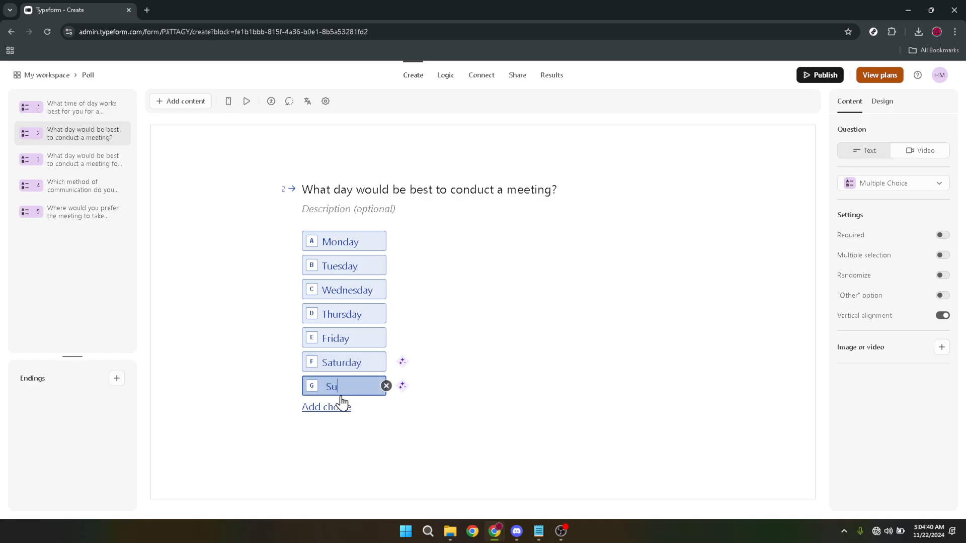
text(nday)
click(312, 445)
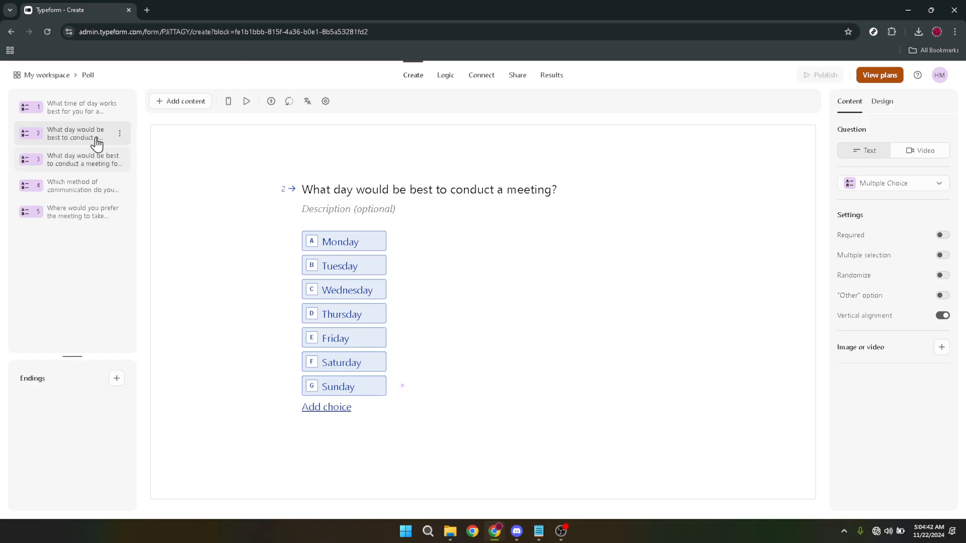
Move the new meeting-day question to the first position in the form and publish the changes.
drag(93, 135, 94, 111)
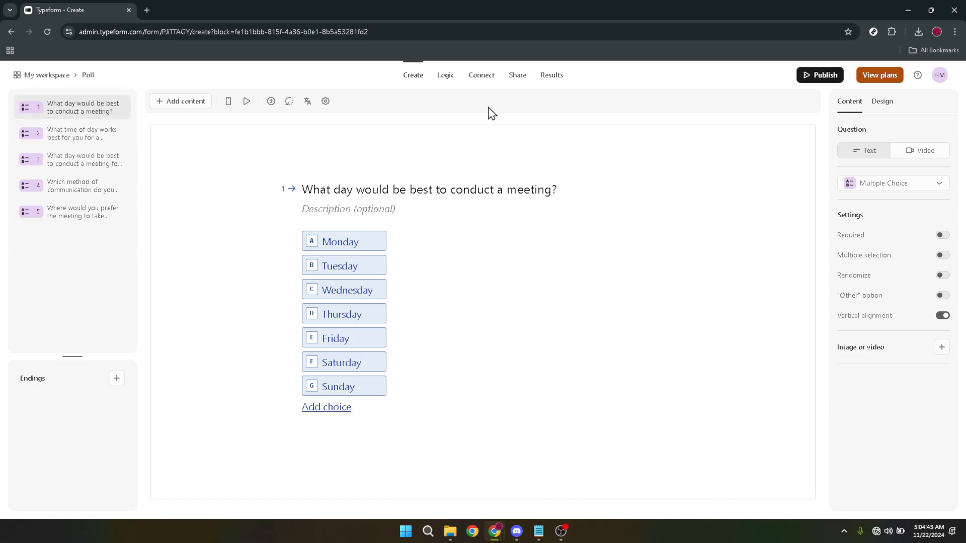
click(819, 76)
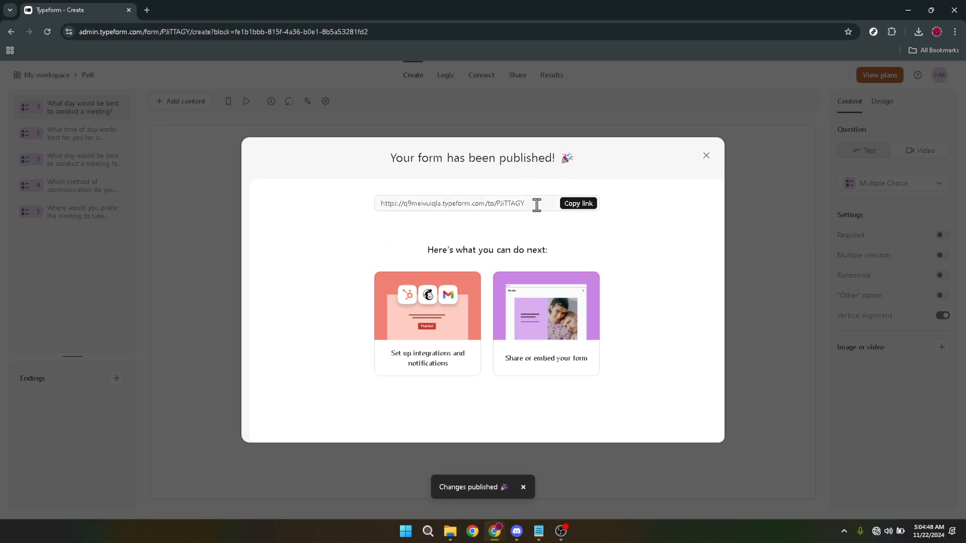
Copy the published form's link, open it in a new browser tab to check the poll, and close that tab.
click(573, 207)
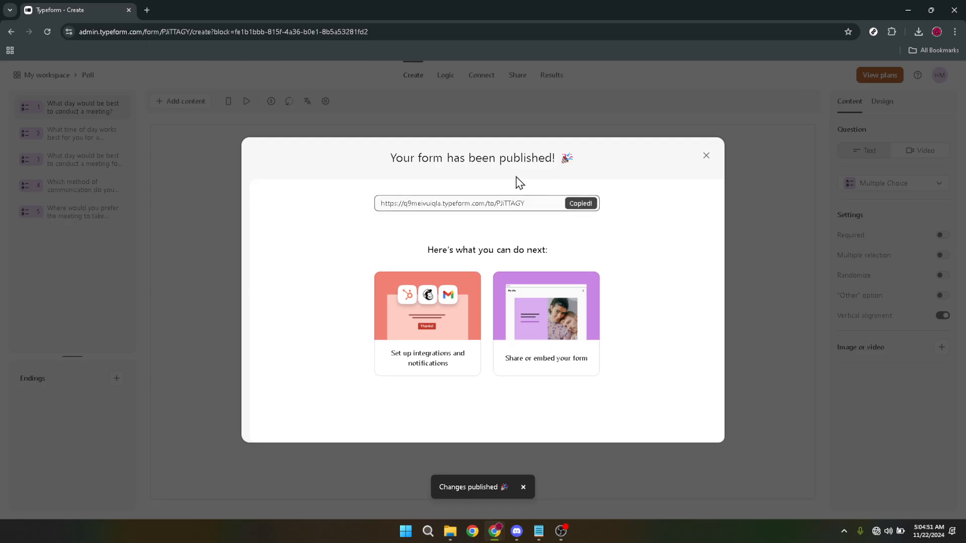
click(145, 10)
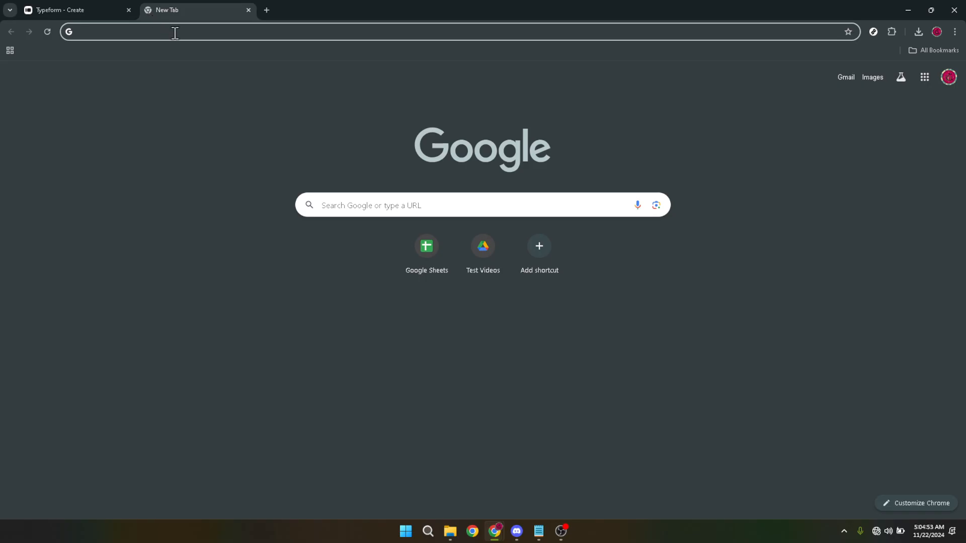
key(ctrl+v)
key(Return)
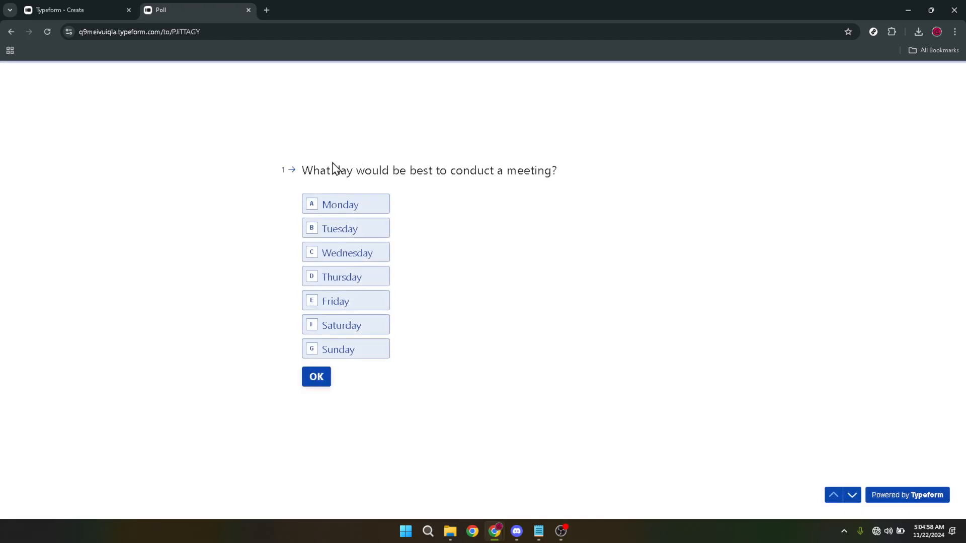
click(249, 10)
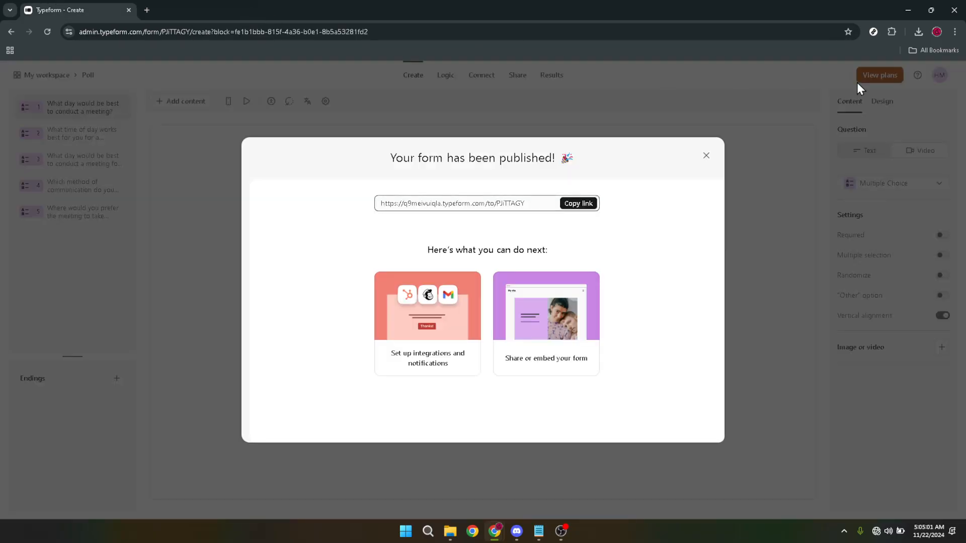
Dismiss the published-form dialog and log out of the account.
click(738, 147)
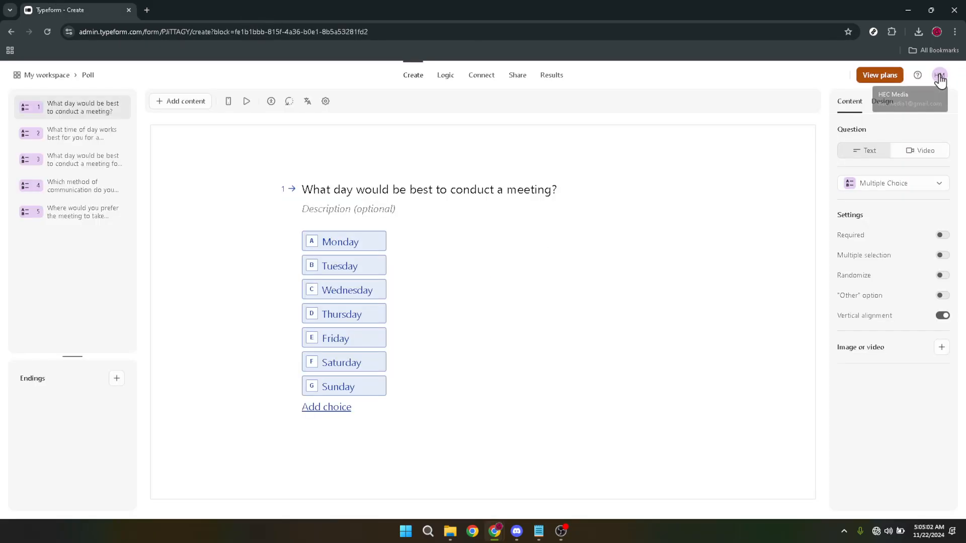
click(939, 75)
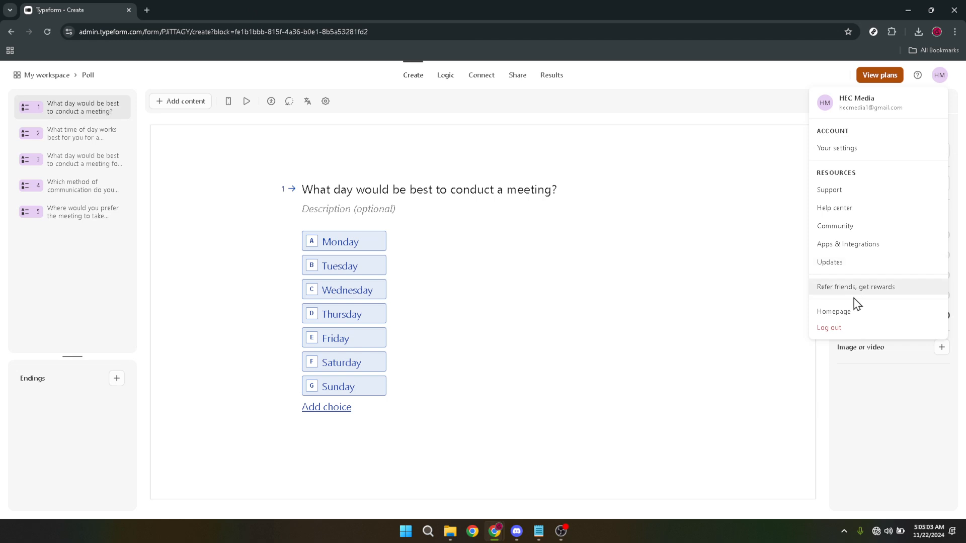
click(830, 334)
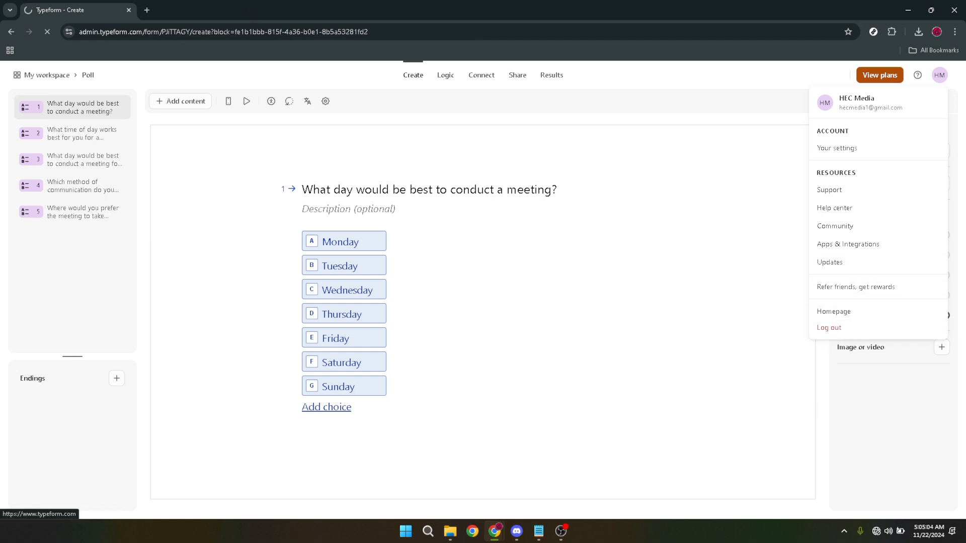